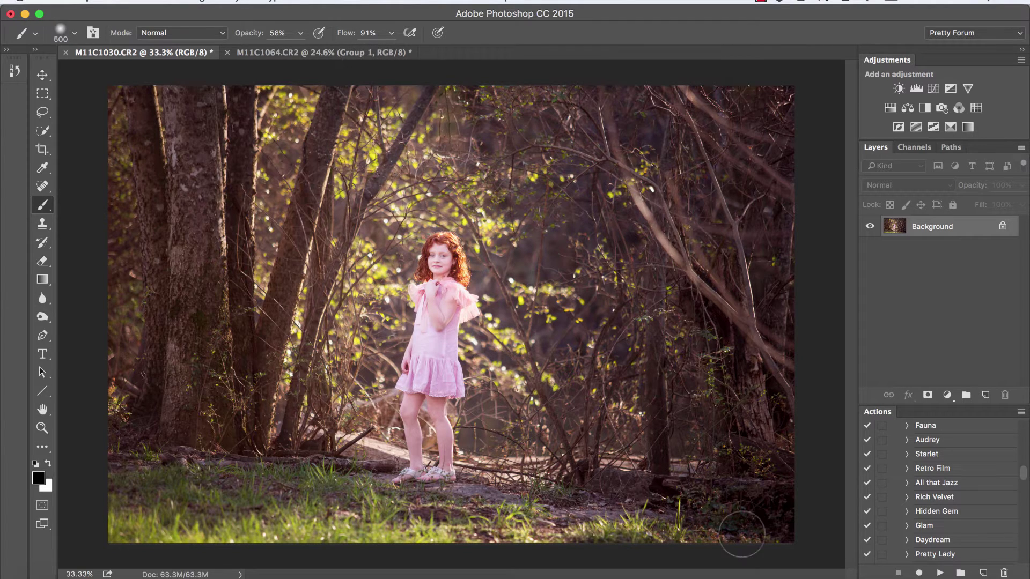
# Find and select the Blurred Edges film action in the Actions panel for M11C1030.CR2.
pyautogui.scroll(15, 916, 509)
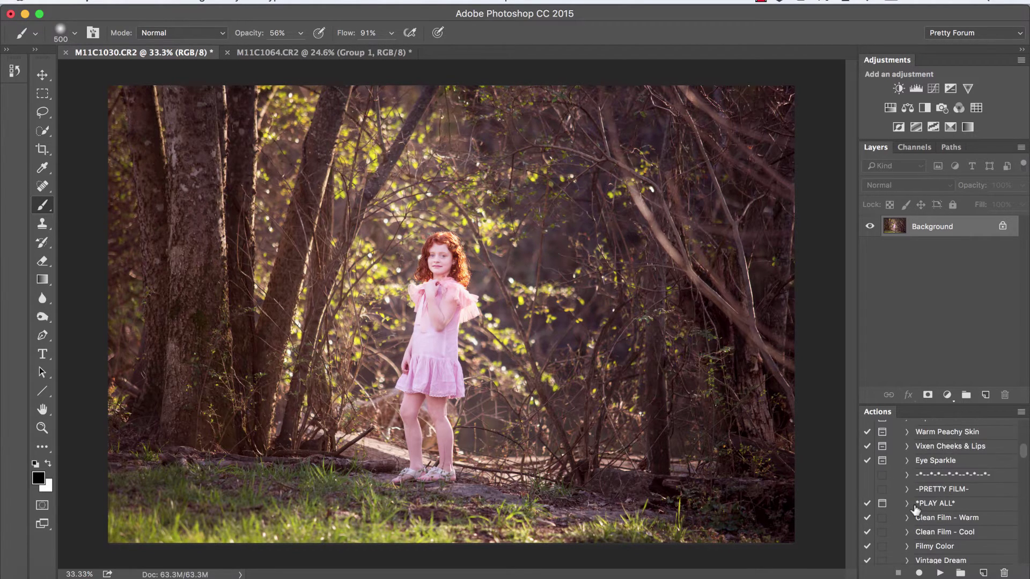
pyautogui.scroll(4, 916, 509)
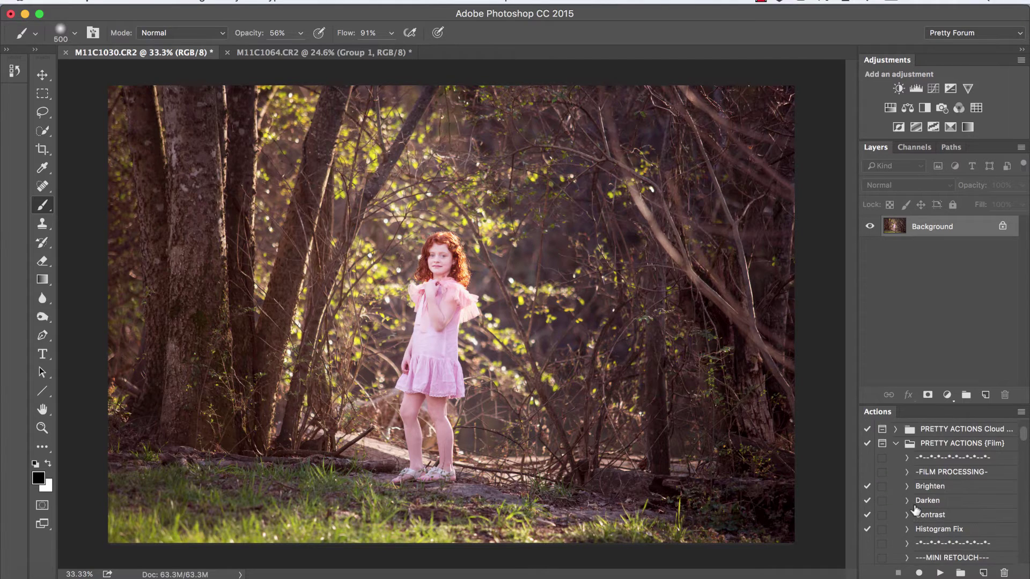
pyautogui.scroll(3, 915, 509)
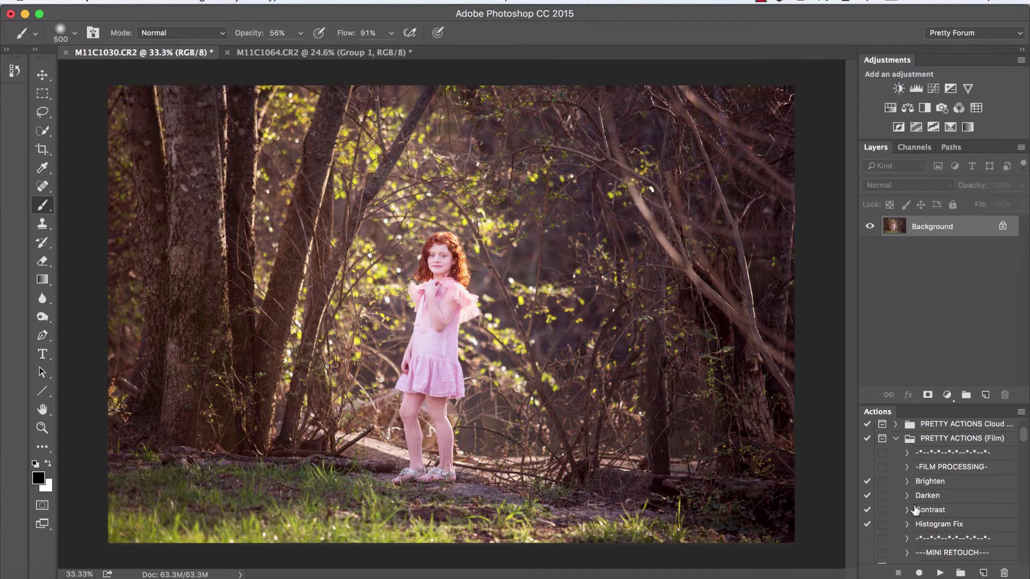
pyautogui.scroll(-15, 916, 509)
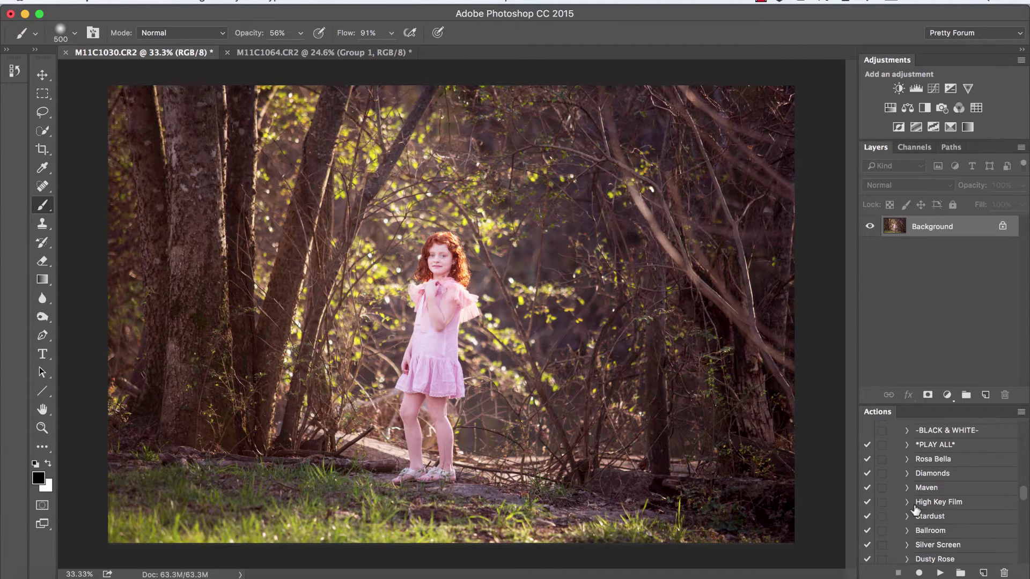
pyautogui.scroll(-10, 915, 509)
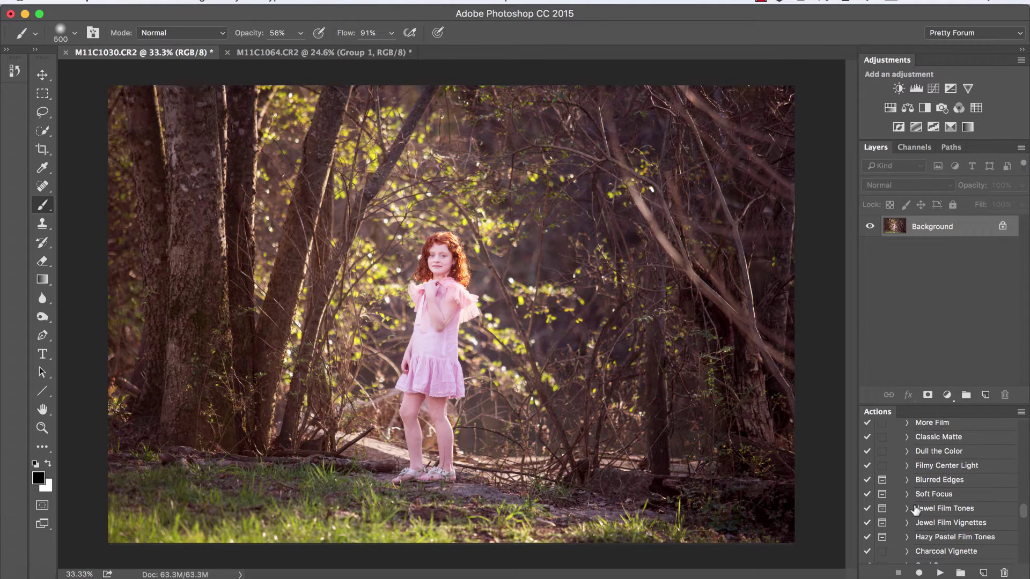
pyautogui.scroll(3, 915, 509)
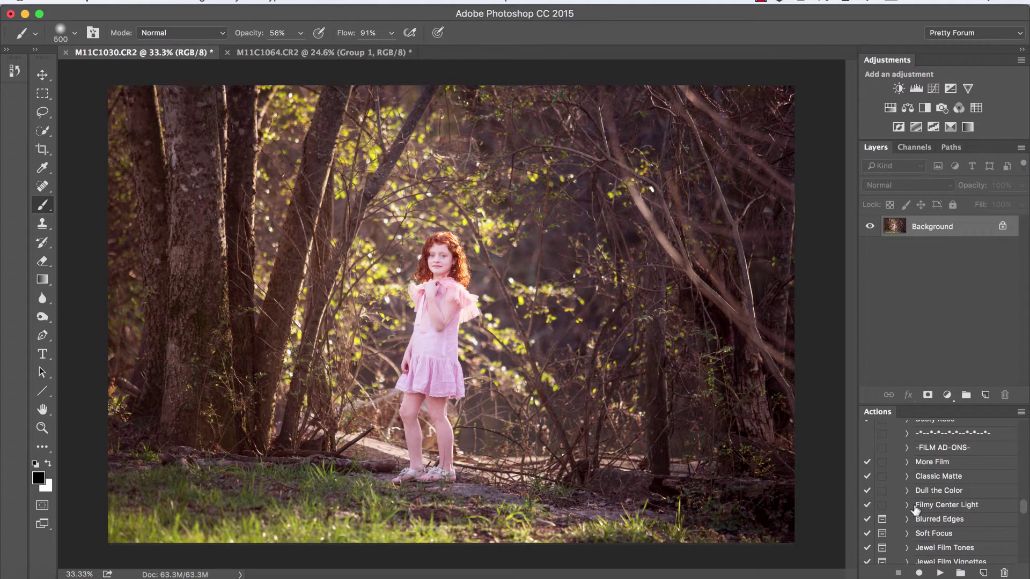
pyautogui.scroll(-3, 915, 509)
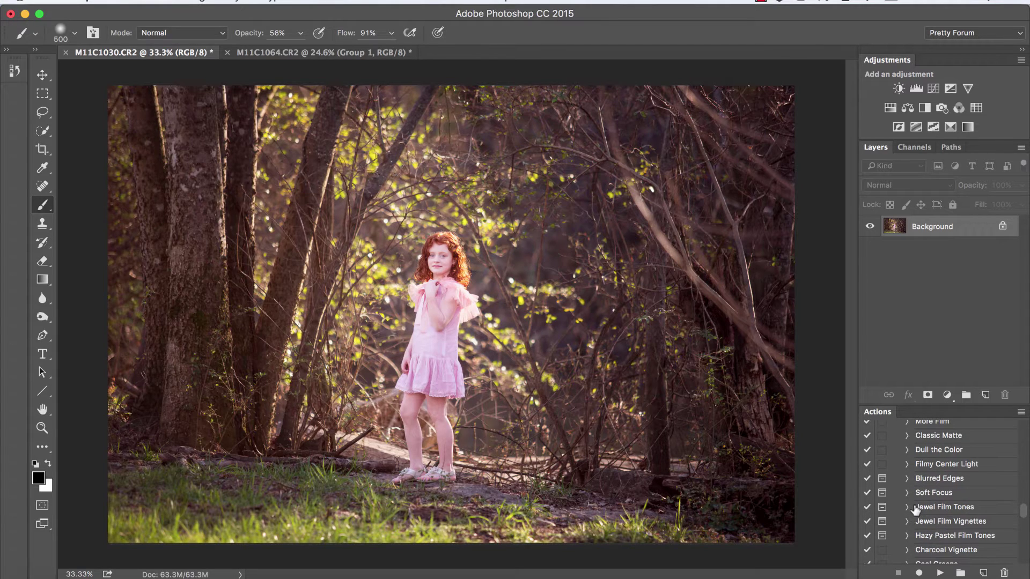
pyautogui.click(944, 479)
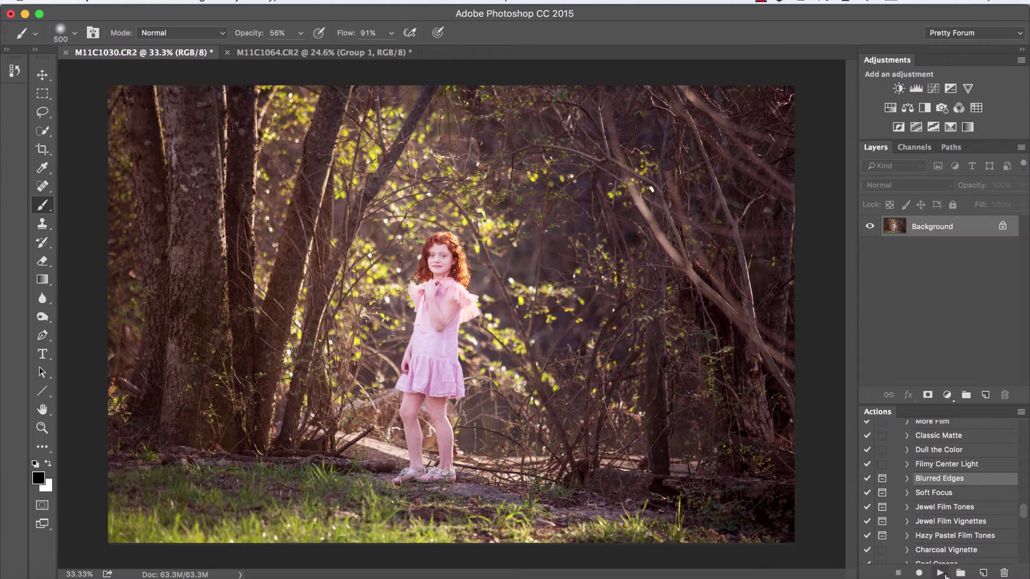
# Play Blurred Edges, allow flattening, and compare the new 70% Blurred Edges group off and on.
pyautogui.click(940, 573)
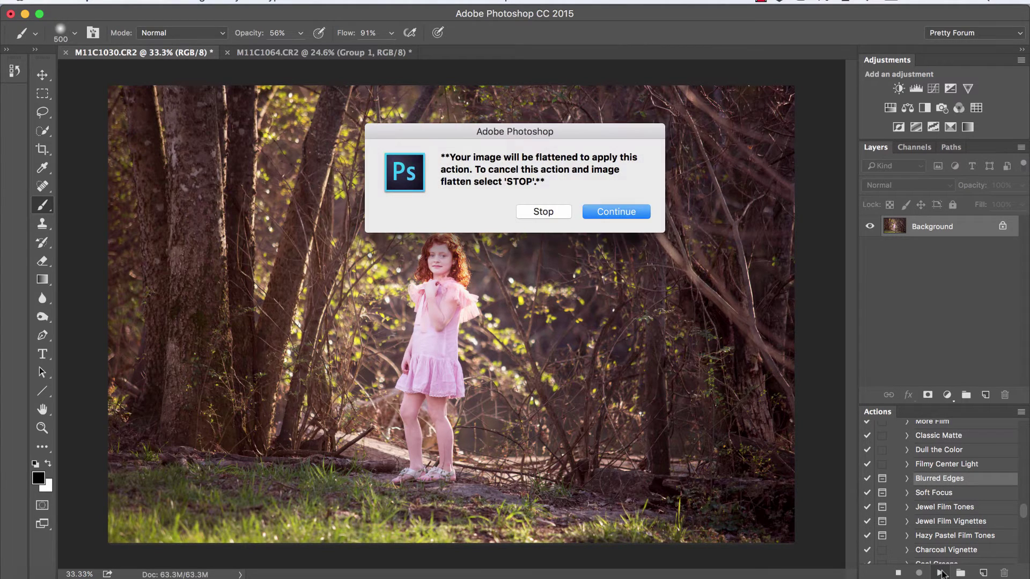
pyautogui.click(609, 212)
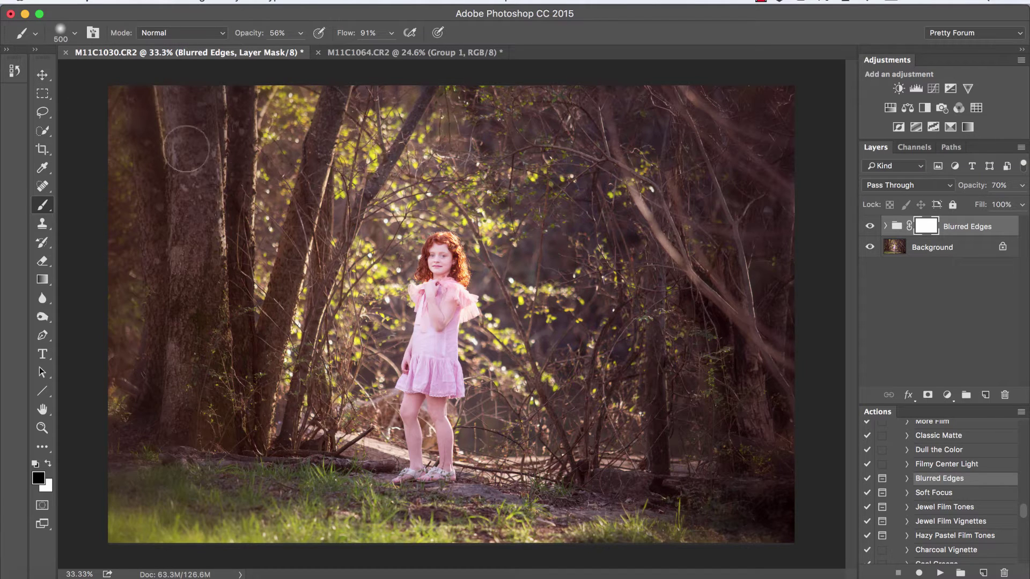
pyautogui.click(870, 228)
pyautogui.click(870, 227)
# Lower the Blurred Edges group's opacity from 70% to 49%.
pyautogui.click(1021, 186)
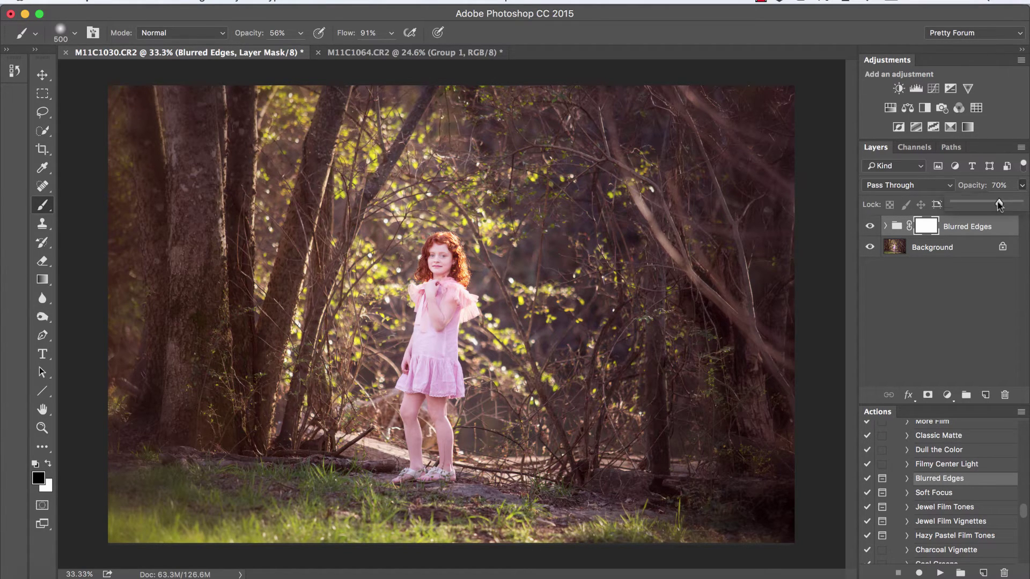
pyautogui.click(945, 236)
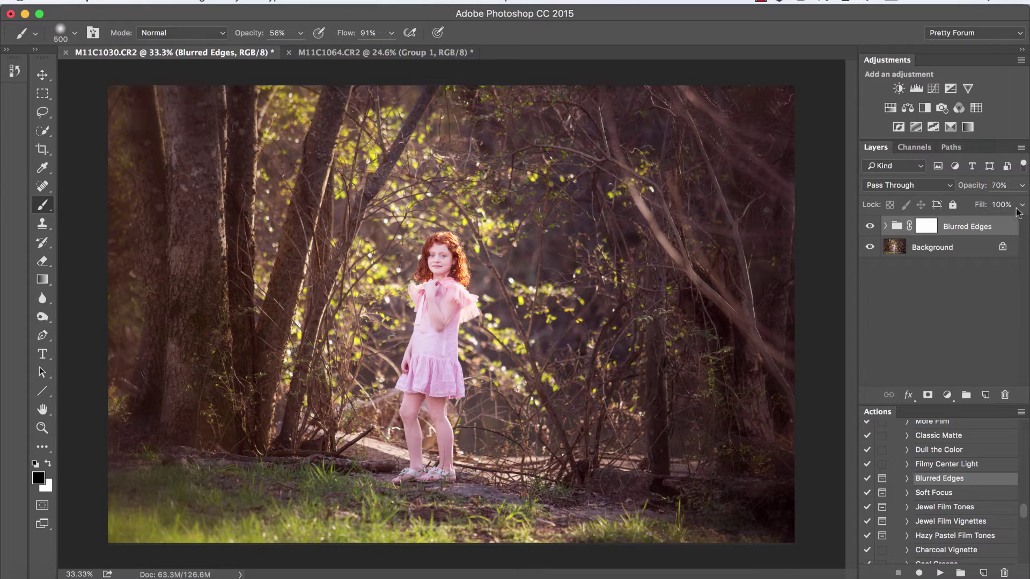
pyautogui.click(985, 187)
pyautogui.click(1022, 185)
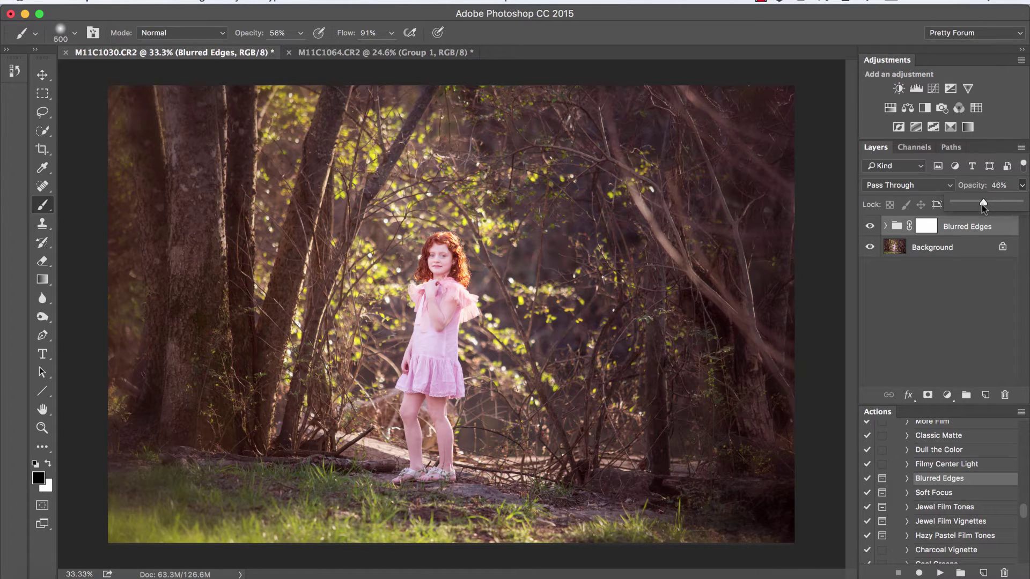
pyautogui.moveTo(958, 205); pyautogui.dragTo(982, 206)
pyautogui.click(975, 230)
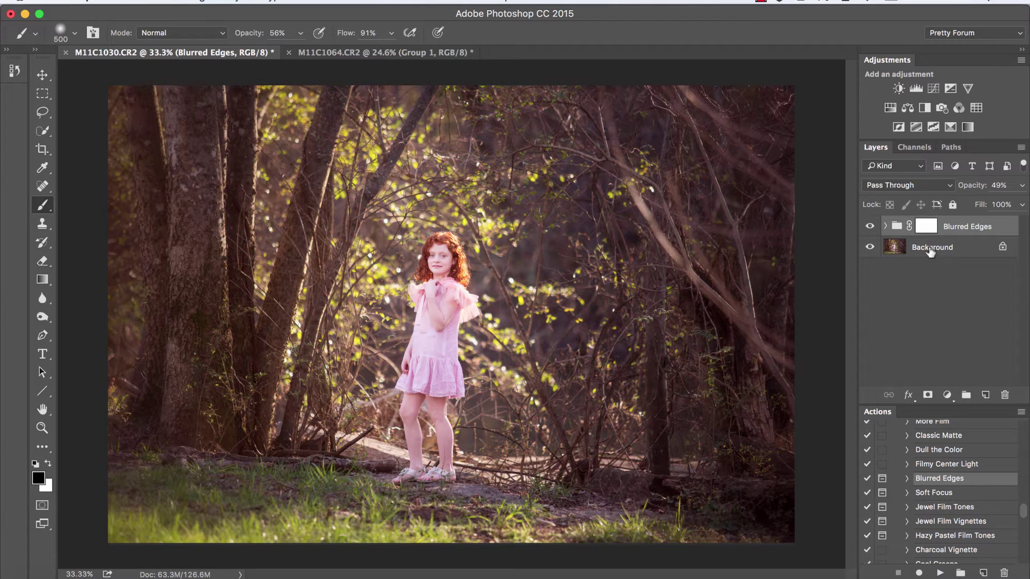
# Toggle the Blurred Edges group's visibility to compare, leaving it shown.
pyautogui.click(870, 225)
pyautogui.click(870, 225)
pyautogui.click(870, 226)
pyautogui.click(870, 226)
pyautogui.click(869, 226)
pyautogui.click(869, 227)
# On the second portrait M11C1064.CR2, compare Group 1 and then delete it.
pyautogui.click(413, 54)
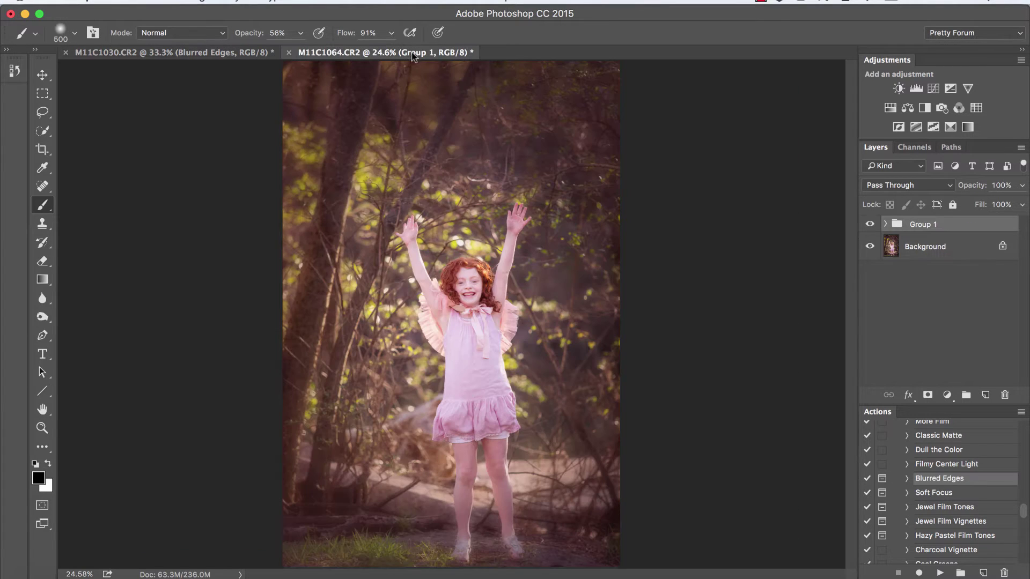
pyautogui.click(869, 225)
pyautogui.click(870, 225)
pyautogui.click(870, 225)
pyautogui.click(870, 225)
pyautogui.moveTo(994, 226); pyautogui.dragTo(1006, 394)
# Run the Soft Focus action, allowing flattening, and compare the result.
pyautogui.click(921, 492)
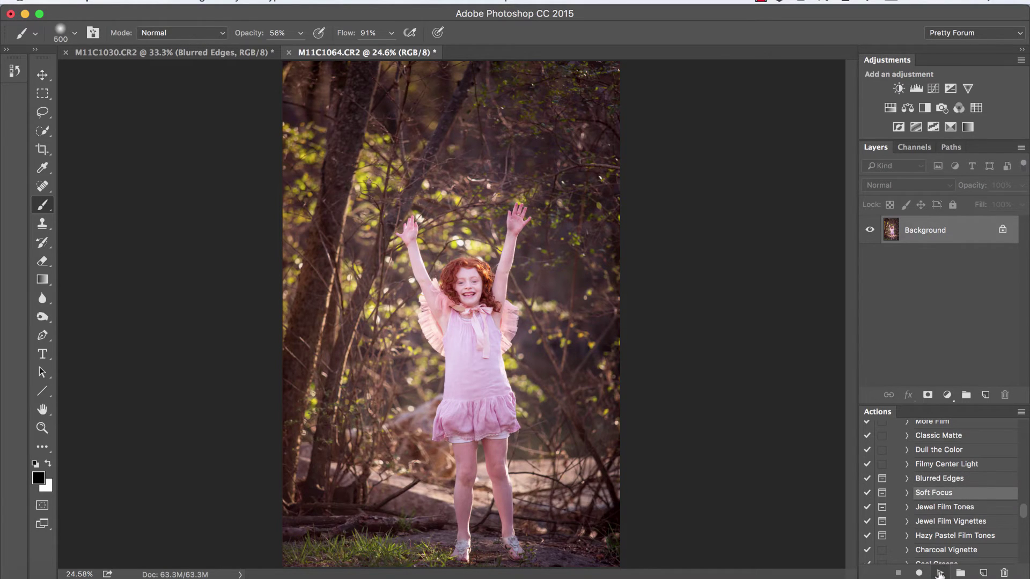
pyautogui.click(939, 572)
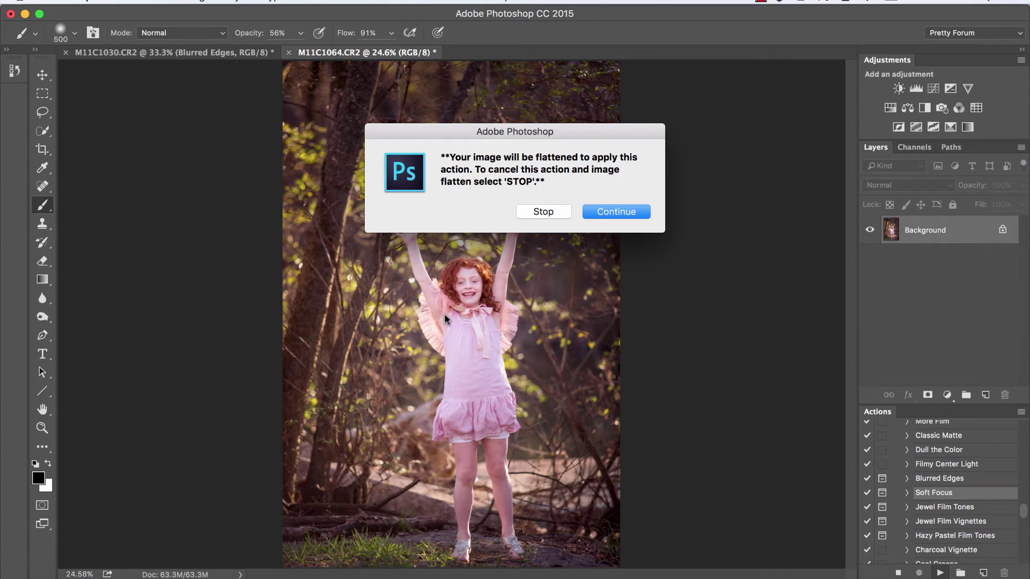
pyautogui.click(631, 213)
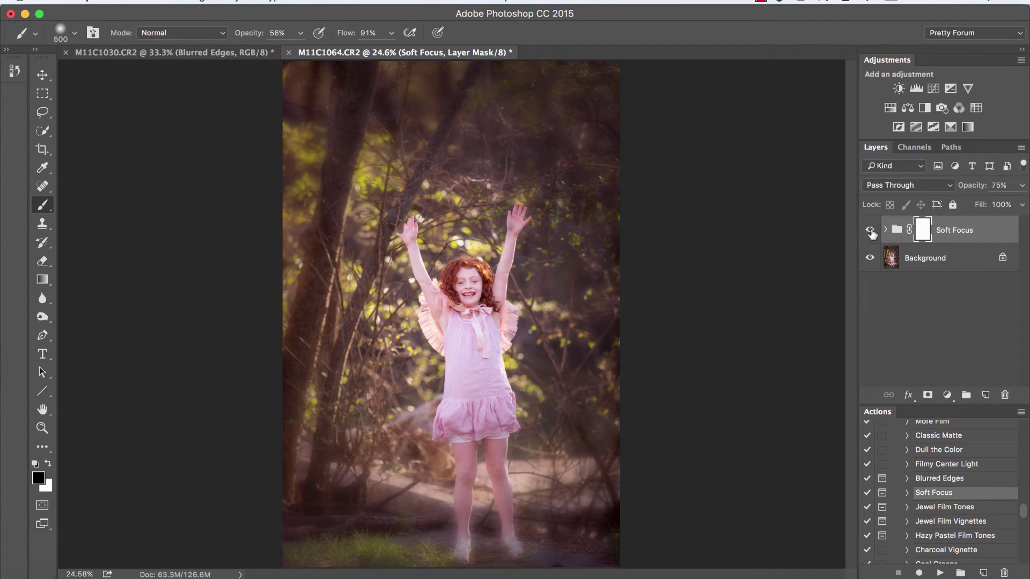
pyautogui.click(870, 232)
pyautogui.click(870, 231)
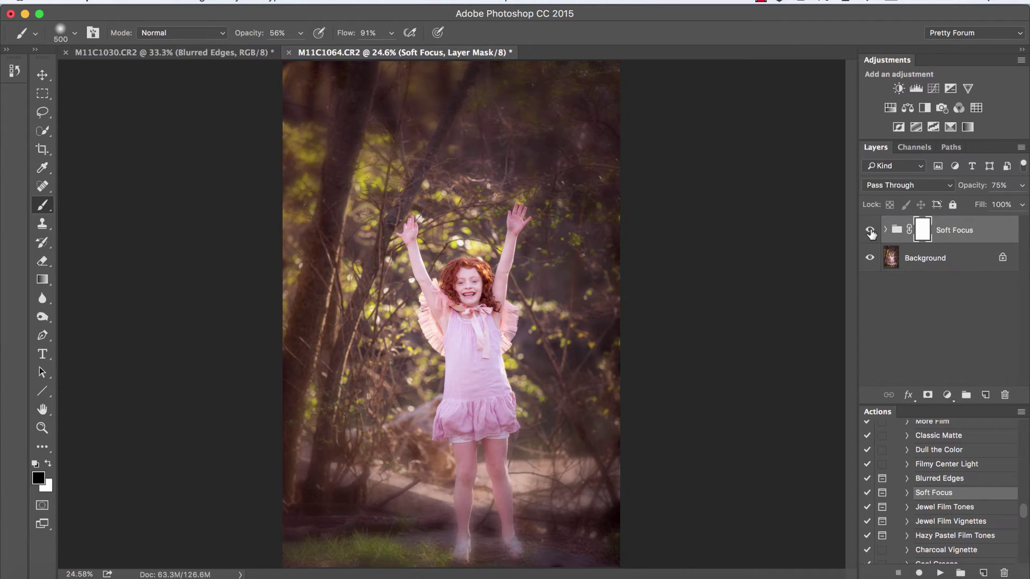
# Reduce the Soft Focus group to 45% opacity and compare it off and on.
pyautogui.click(1022, 185)
pyautogui.moveTo(1004, 204); pyautogui.dragTo(982, 209)
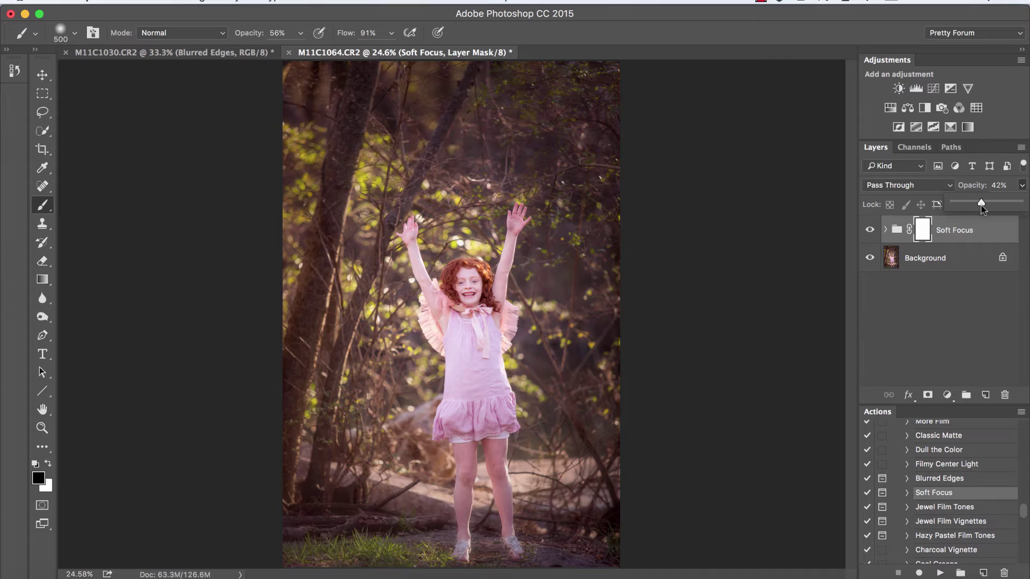
pyautogui.click(971, 232)
pyautogui.click(869, 230)
pyautogui.click(869, 230)
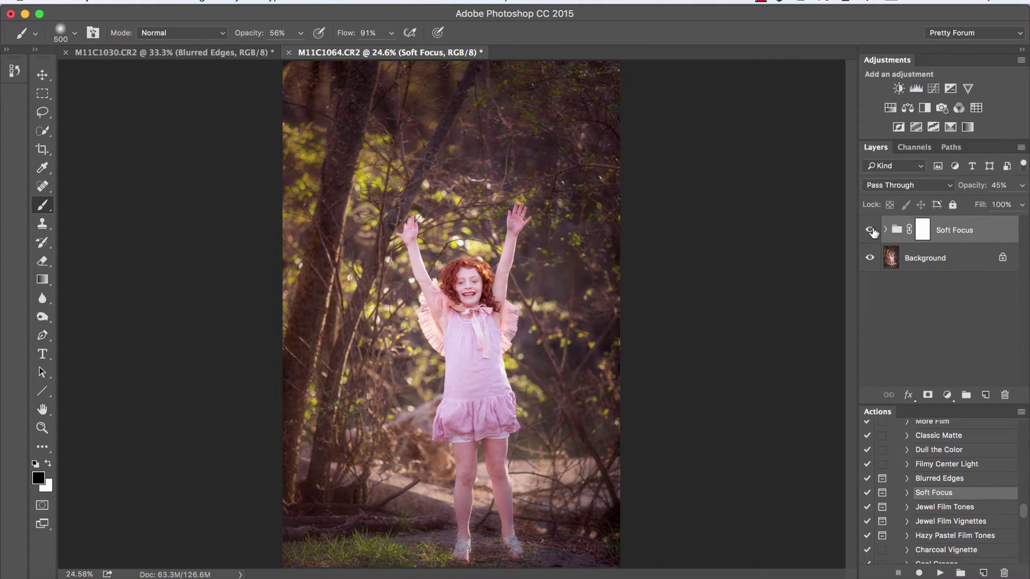
pyautogui.click(870, 230)
pyautogui.click(870, 231)
# Run Jewel Film Vignettes and turn on the Ruby Vignette inside the group.
pyautogui.click(944, 523)
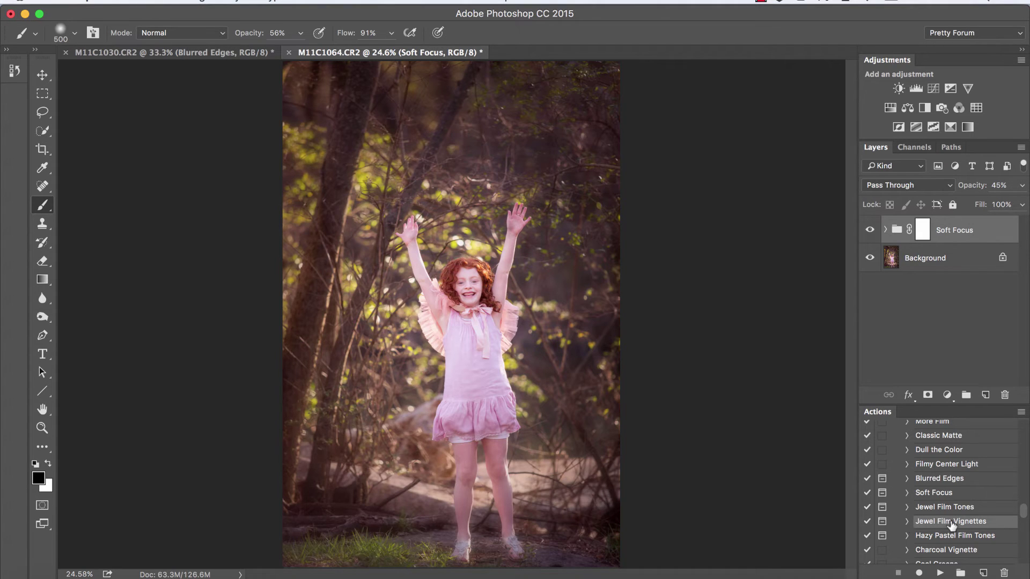
pyautogui.click(940, 573)
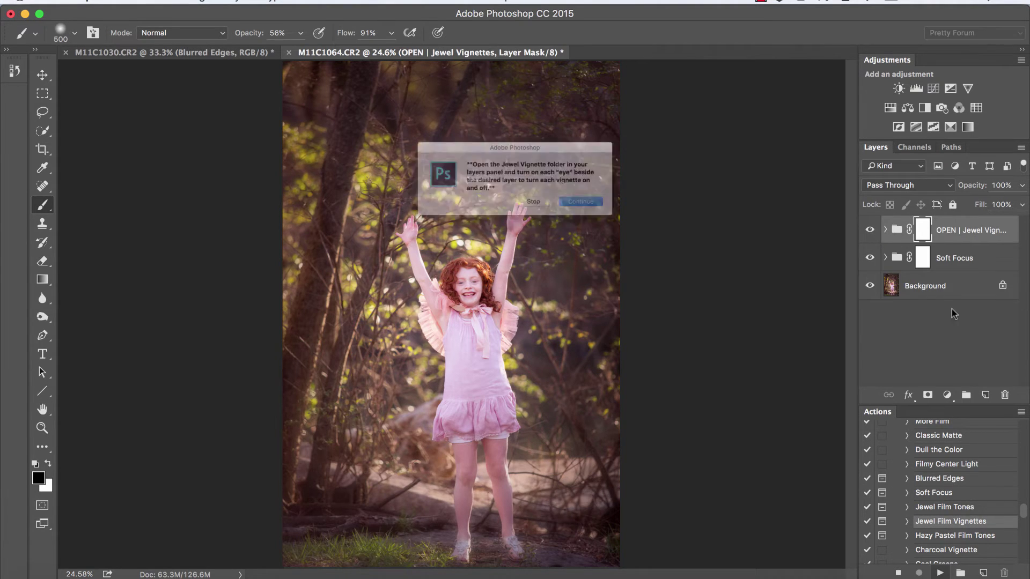
pyautogui.click(600, 215)
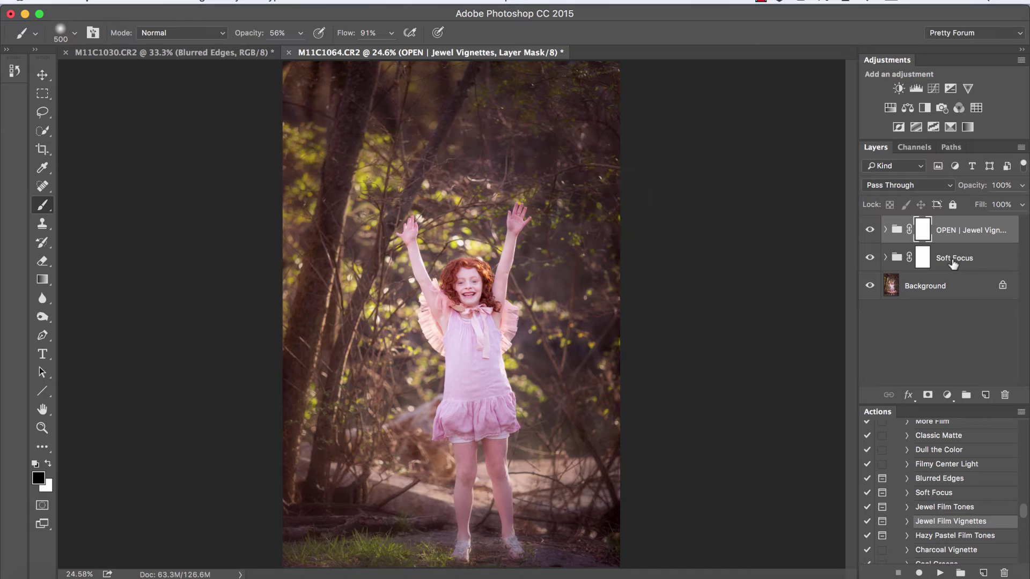
pyautogui.click(885, 230)
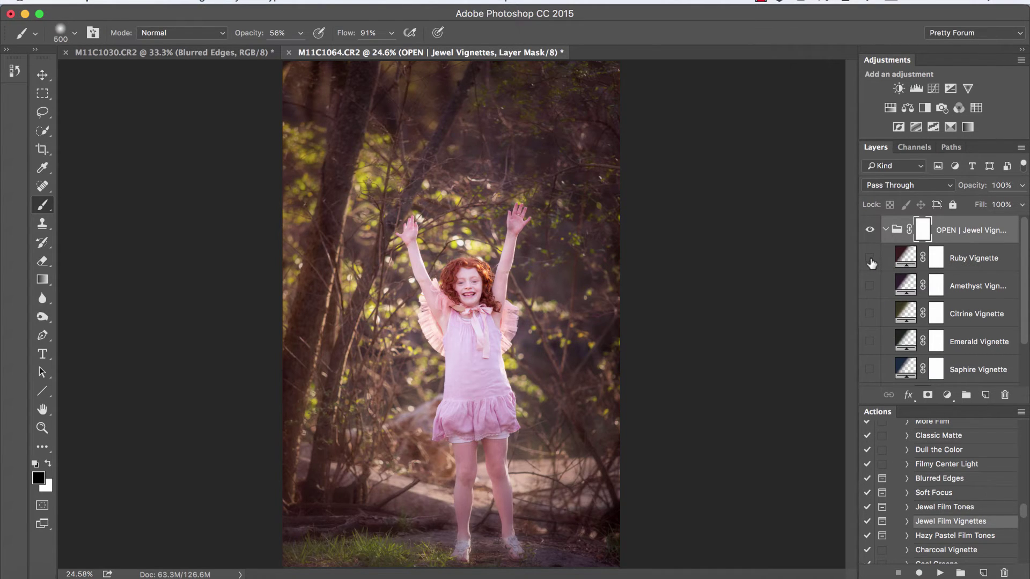
pyautogui.click(870, 258)
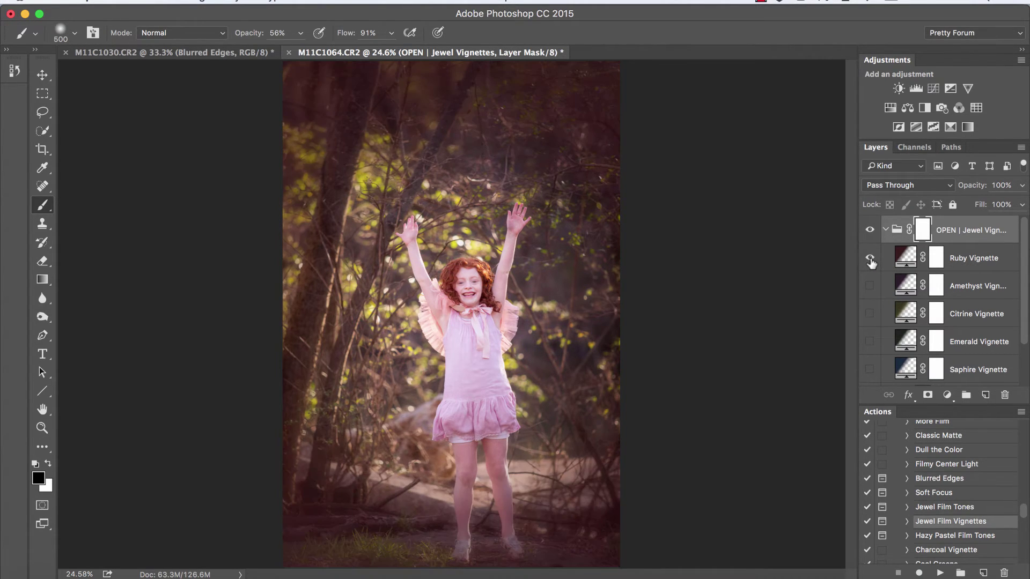
pyautogui.click(885, 230)
pyautogui.click(886, 230)
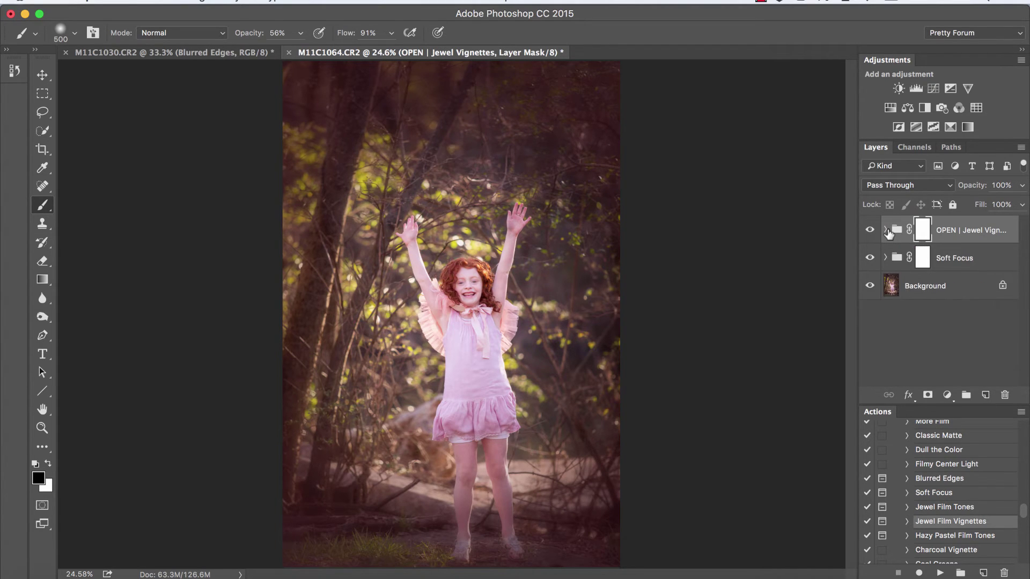
pyautogui.click(885, 230)
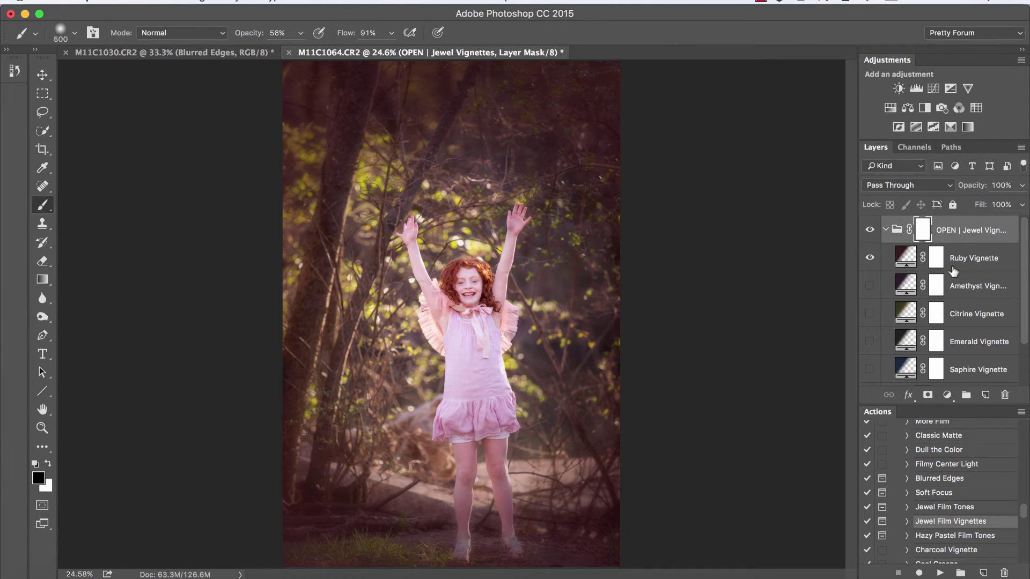
# Lower the Ruby Vignette layer to 24% opacity and collapse the group.
pyautogui.click(974, 265)
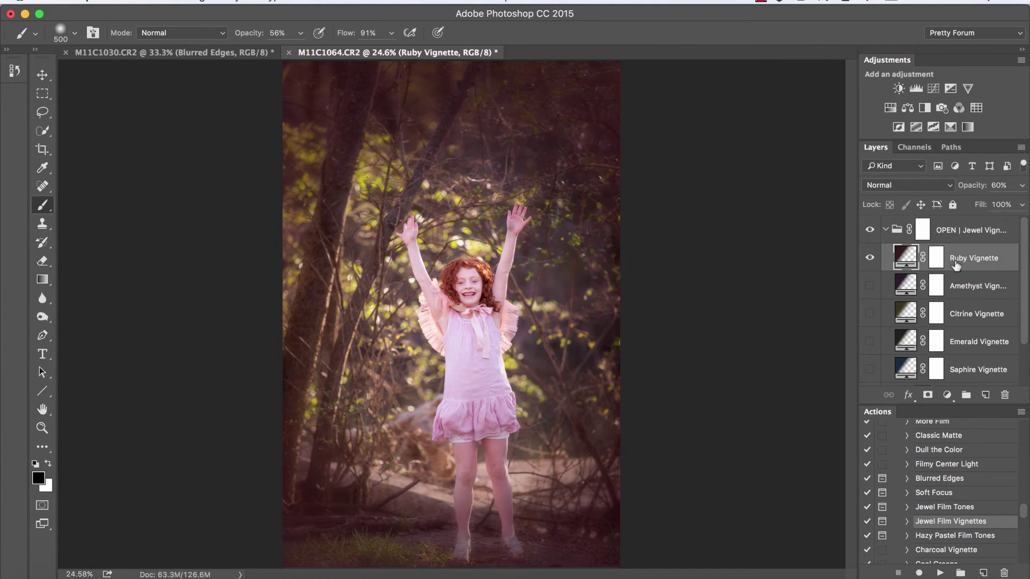
pyautogui.click(1022, 185)
pyautogui.moveTo(994, 200); pyautogui.dragTo(970, 206)
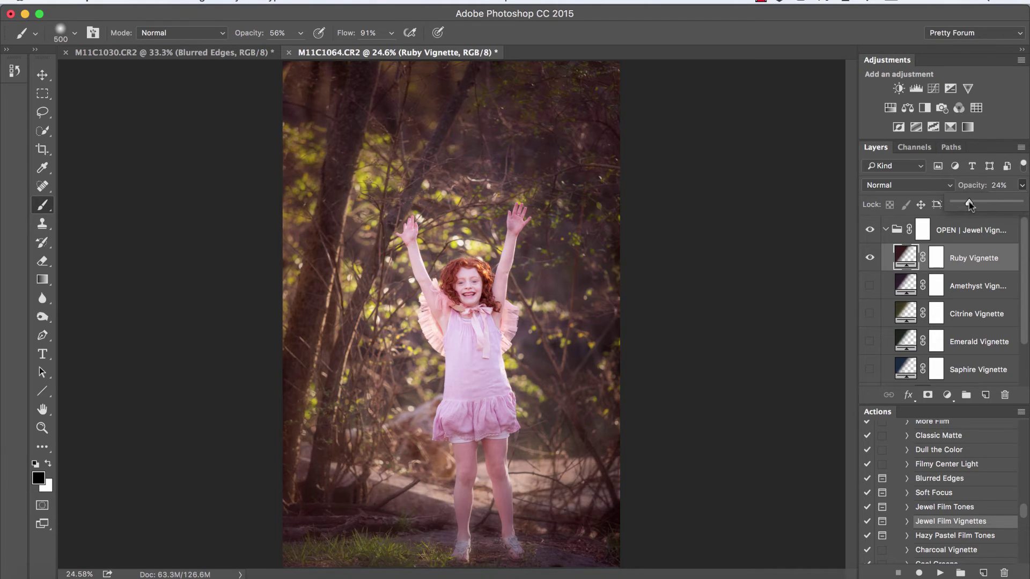
pyautogui.click(885, 230)
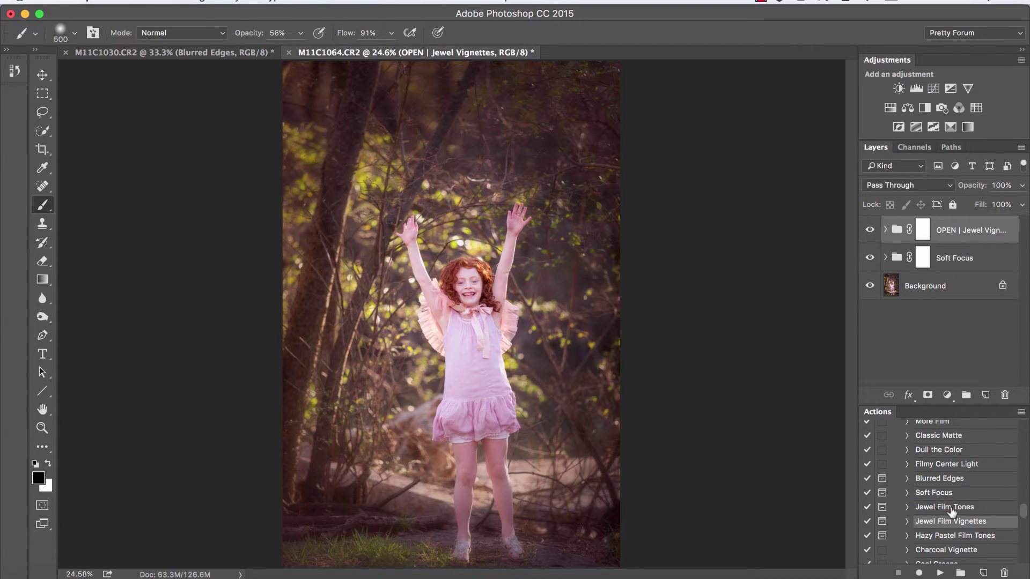
# Select and play the Chantilly Lace action.
pyautogui.scroll(3, 949, 500)
pyautogui.scroll(6, 949, 500)
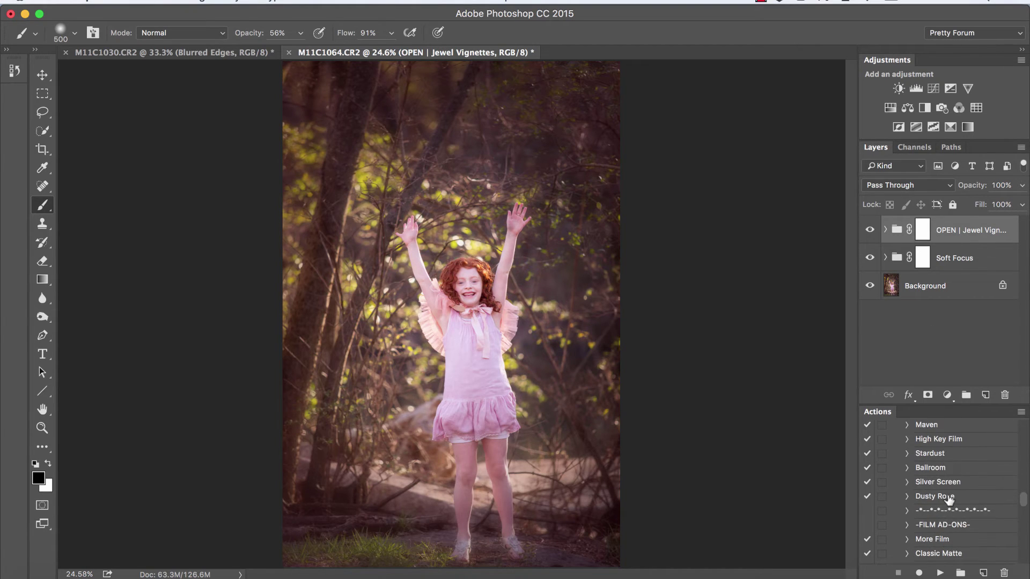
pyautogui.scroll(10, 949, 500)
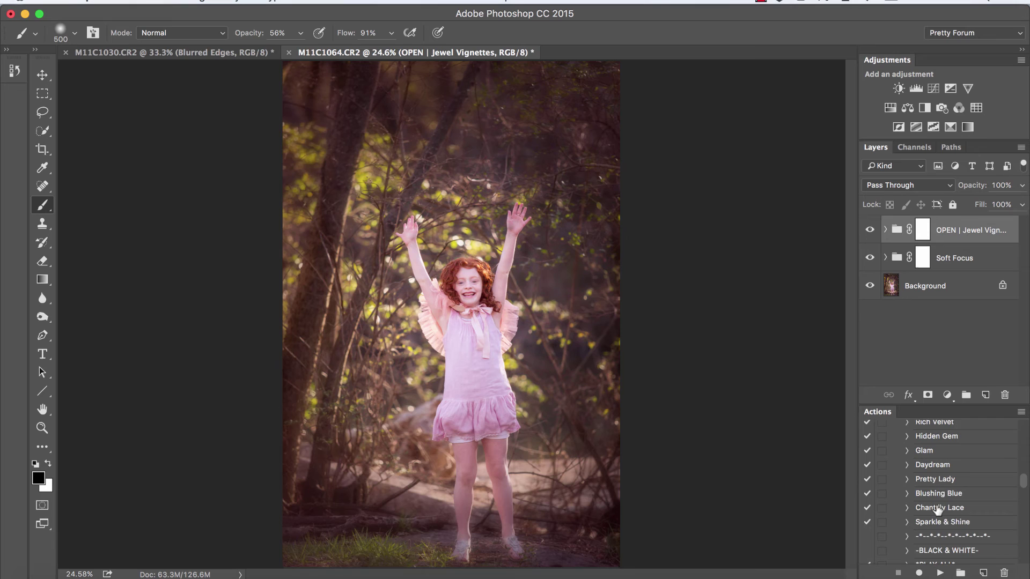
pyautogui.click(940, 509)
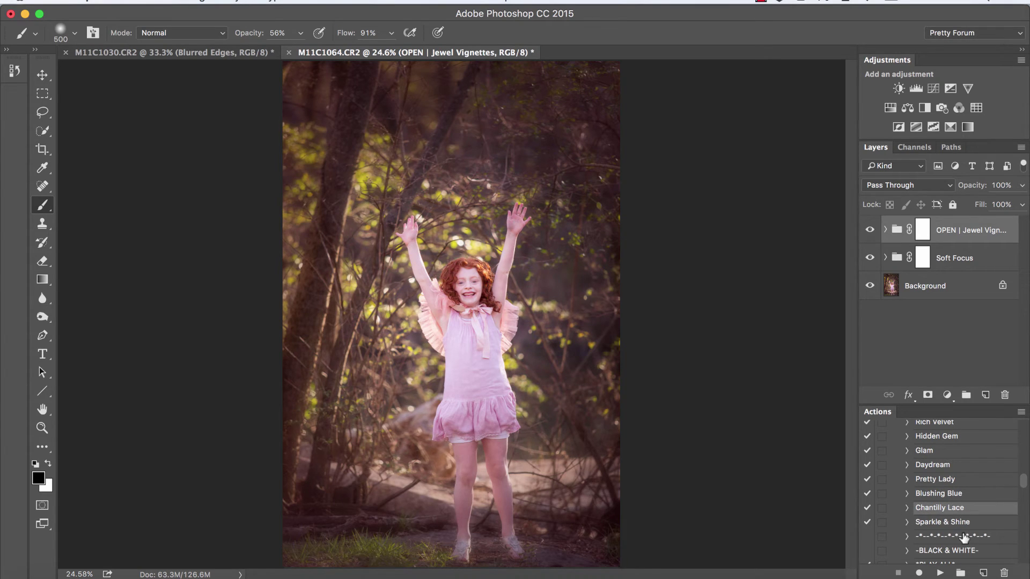
pyautogui.click(938, 573)
# Set the Chantilly Lace group's opacity to 10%.
pyautogui.click(1021, 186)
pyautogui.moveTo(969, 201); pyautogui.dragTo(959, 204)
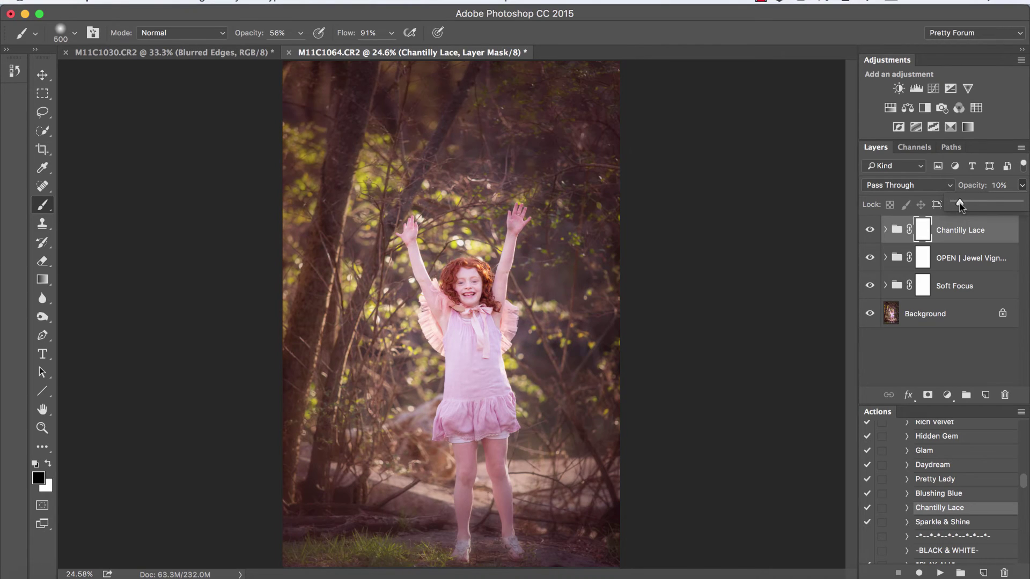
pyautogui.click(951, 239)
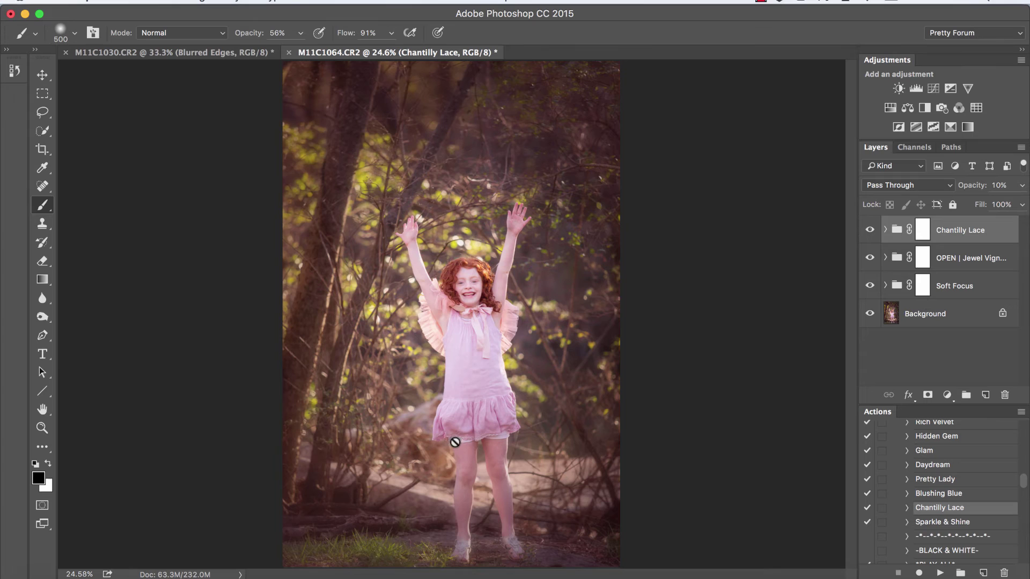
# Target the Soft Focus group's layer mask and set the brush opacity to 53%.
pyautogui.click(923, 287)
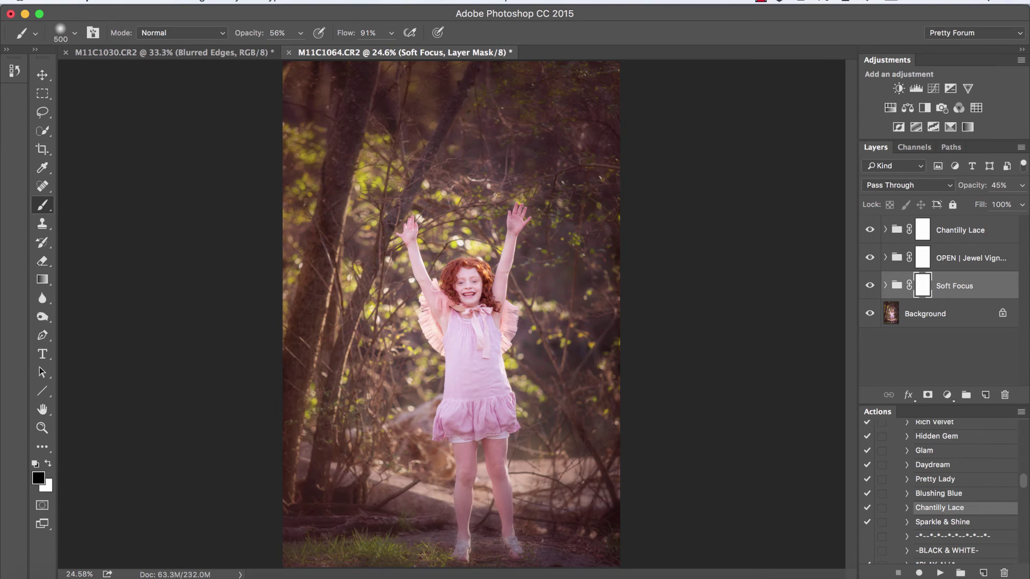
pyautogui.click(301, 33)
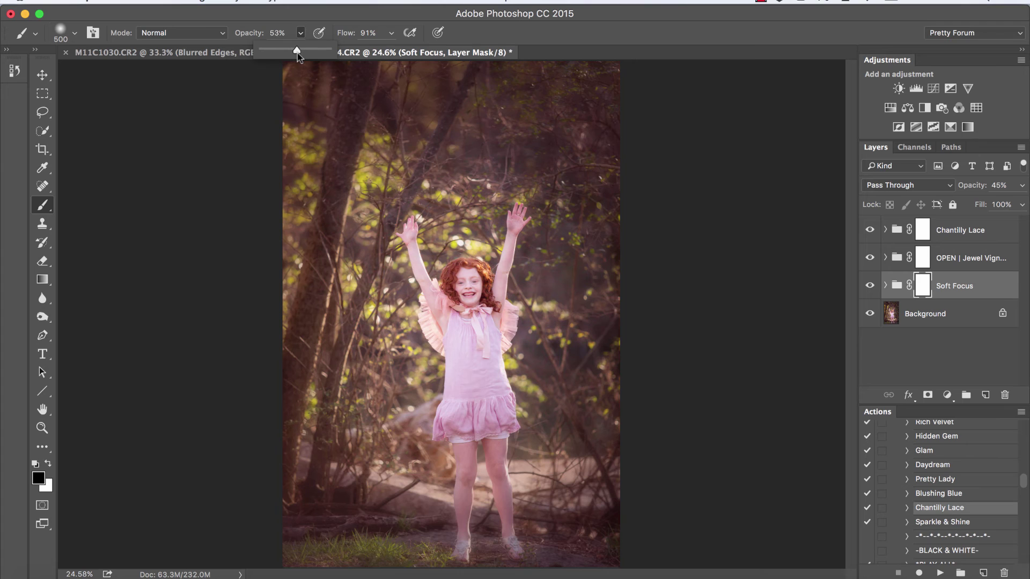
pyautogui.moveTo(299, 54)
pyautogui.mouseDown()
pyautogui.moveTo(329, 58)
pyautogui.moveTo(306, 59)
pyautogui.mouseUp()
pyautogui.moveTo(297, 58); pyautogui.dragTo(296, 58)
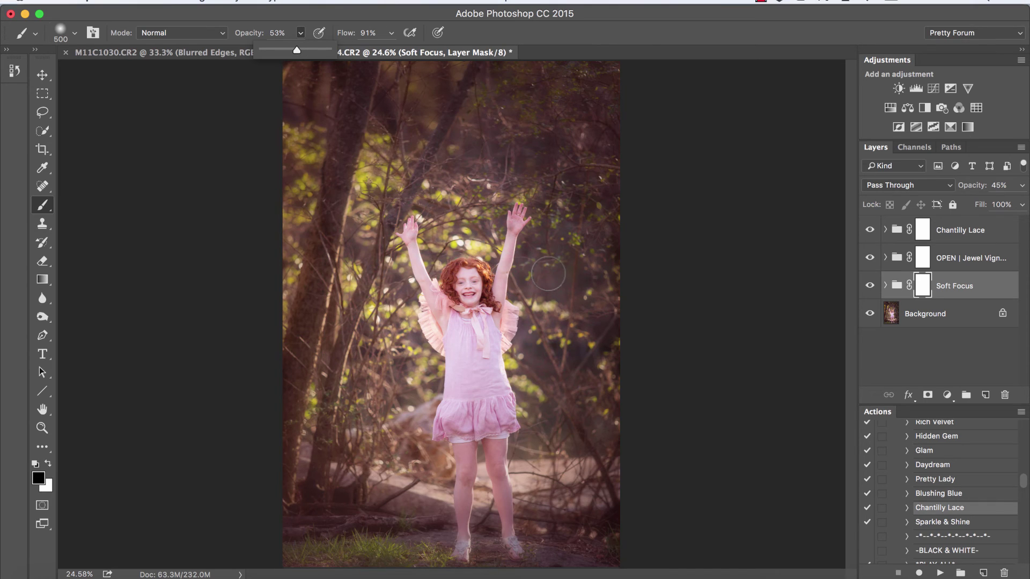
pyautogui.click(926, 289)
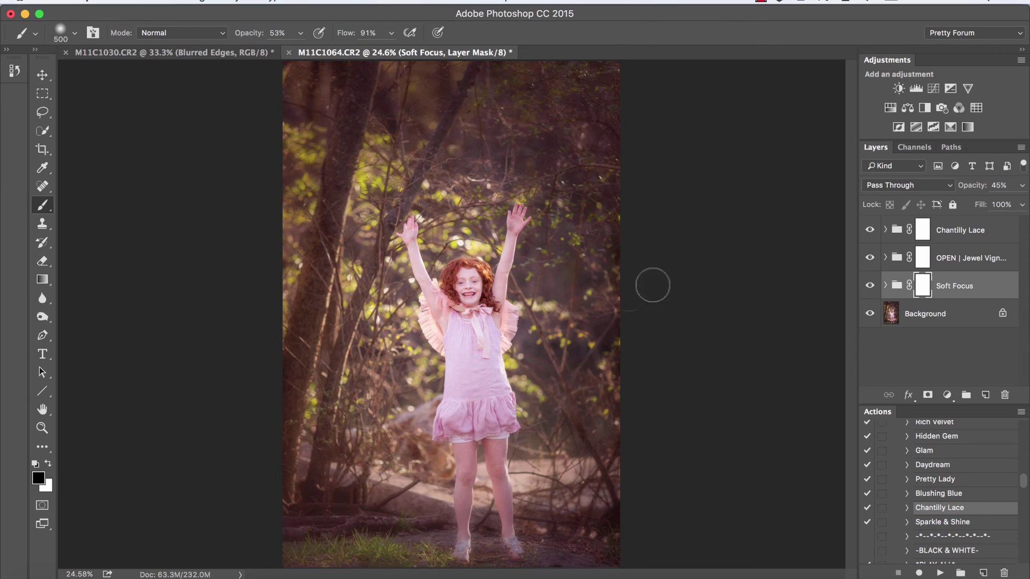
# With a 250 px brush, paint the Soft Focus mask over the girl's arms, chest and left leg.
pyautogui.press('[')
pyautogui.press('[')
pyautogui.press('[')
pyautogui.press(']')
pyautogui.press(']')
pyautogui.press(']')
pyautogui.press('[')
pyautogui.press('[')
pyautogui.press('[')
pyautogui.moveTo(517, 217)
pyautogui.mouseDown()
pyautogui.moveTo(501, 270)
pyautogui.moveTo(490, 272)
pyautogui.mouseUp()
pyautogui.moveTo(409, 230); pyautogui.dragTo(435, 312)
pyautogui.moveTo(492, 279); pyautogui.dragTo(449, 322)
pyautogui.moveTo(470, 465)
pyautogui.mouseDown()
pyautogui.moveTo(464, 455)
pyautogui.moveTo(465, 490)
pyautogui.moveTo(470, 436)
pyautogui.moveTo(495, 434)
pyautogui.mouseUp()
pyautogui.click(869, 286)
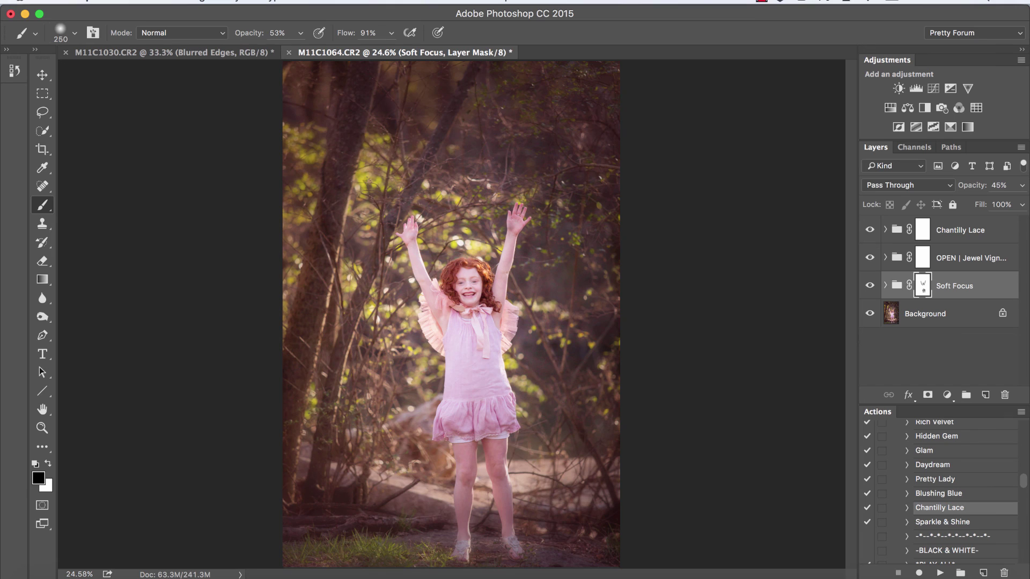